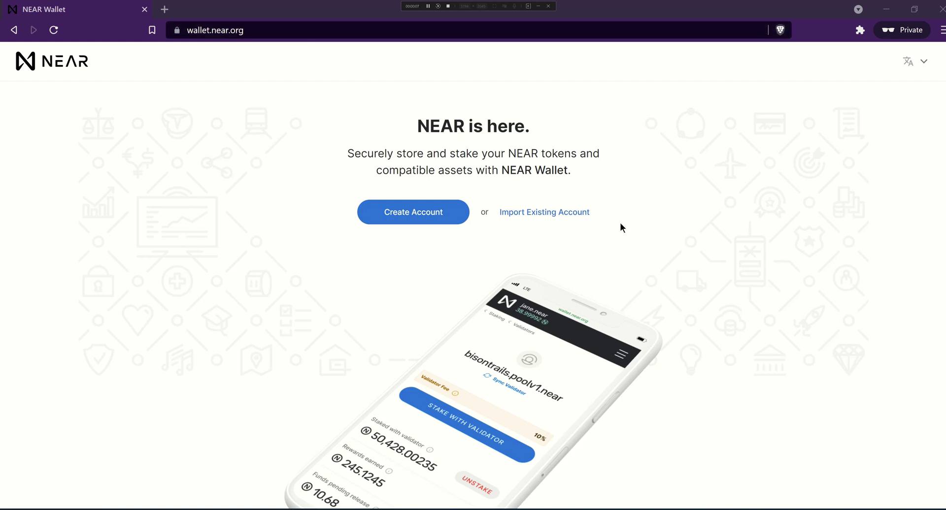
Begin creating a new account from the wallet.near.org home page
left_click(406, 216)
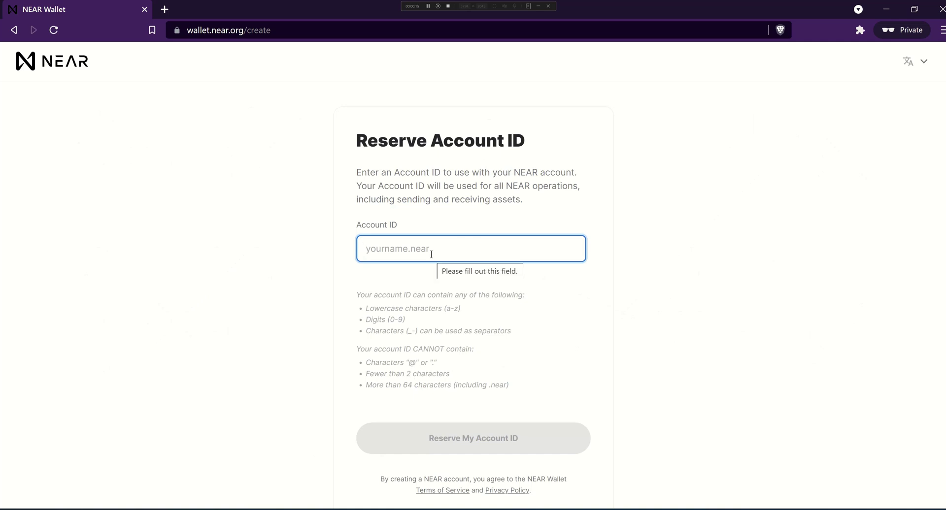
Reserve the account ID skydiving.near
type("skydiving")
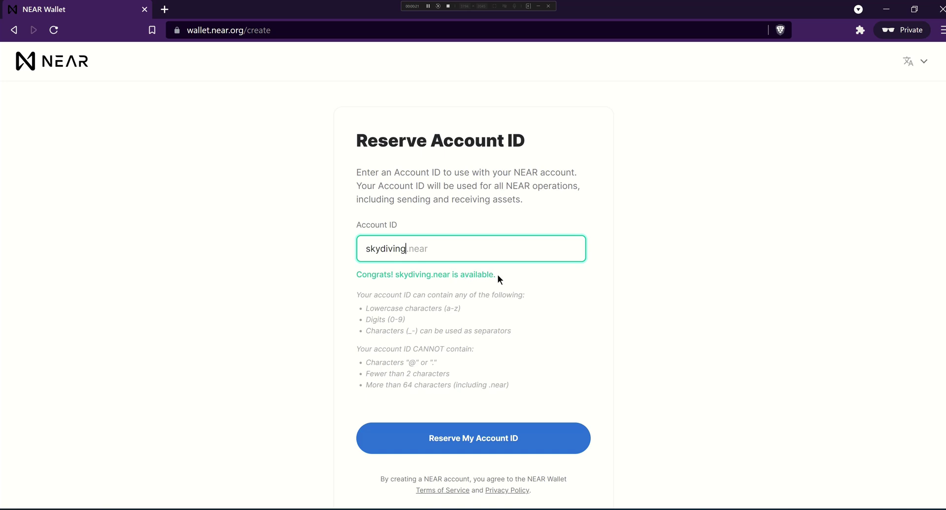
left_click(473, 440)
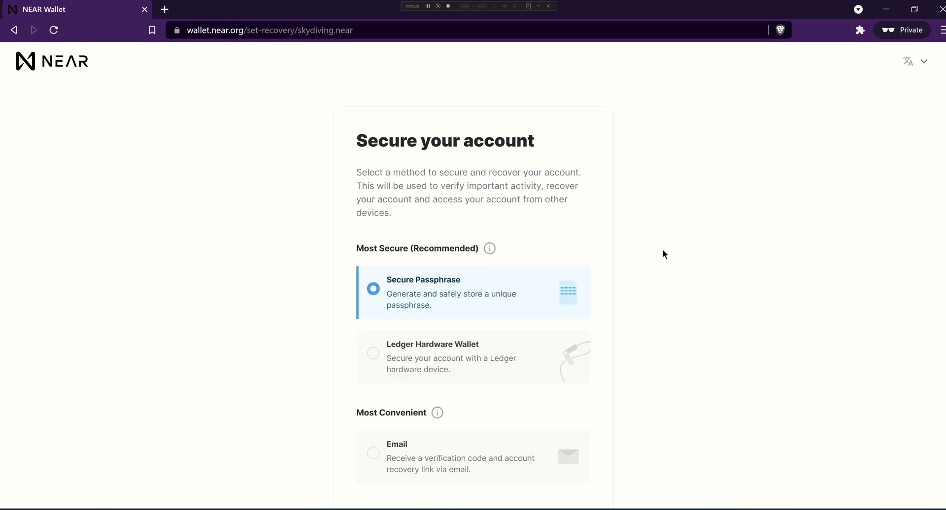
Keep Secure Passphrase as the security method and continue to the generated recovery phrase
scroll(646, 253, "down", 1)
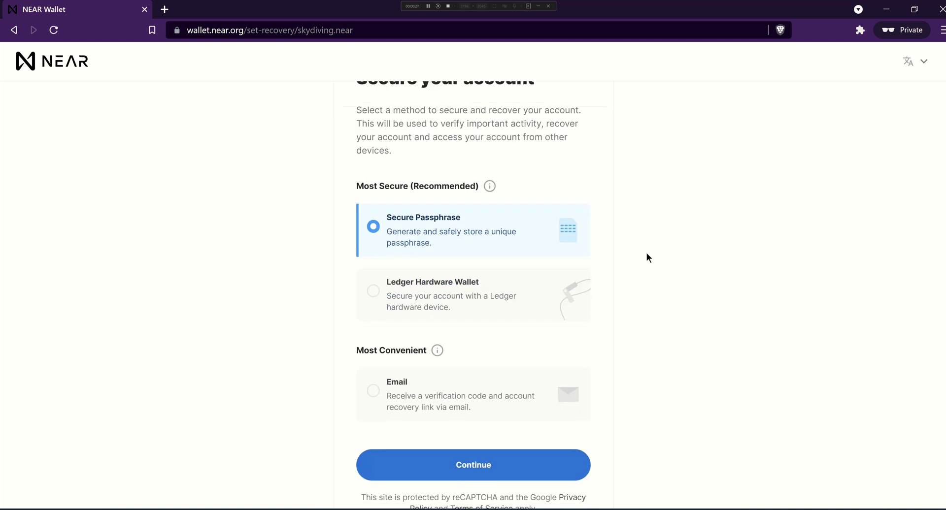
scroll(646, 258, "up", 1)
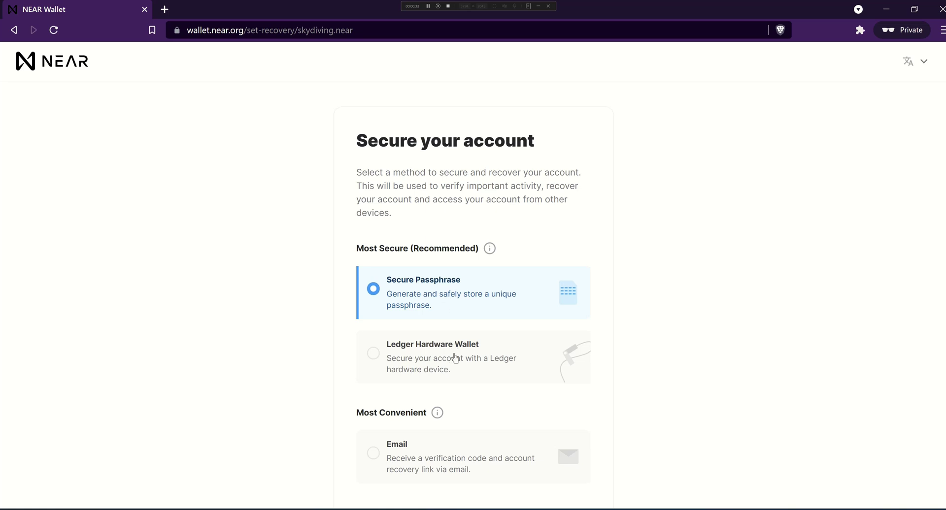
scroll(468, 371, "down", 1)
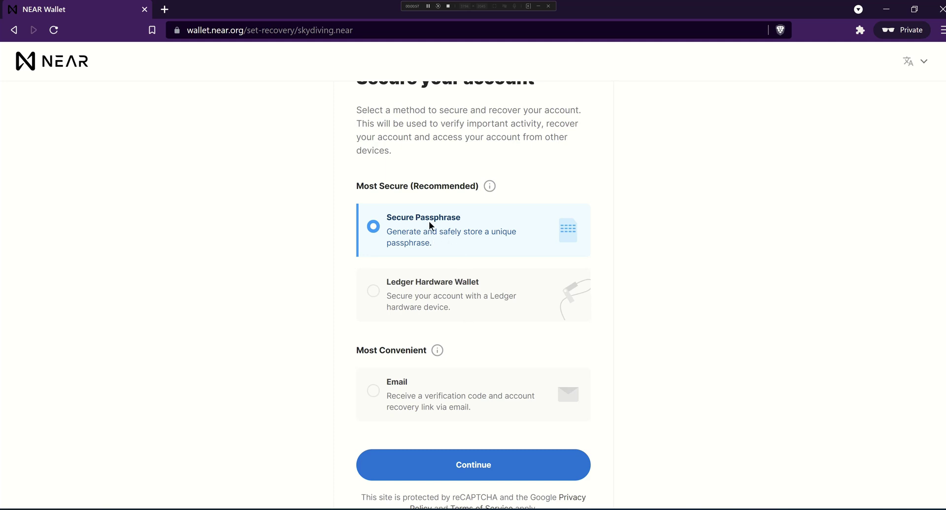
left_click(471, 467)
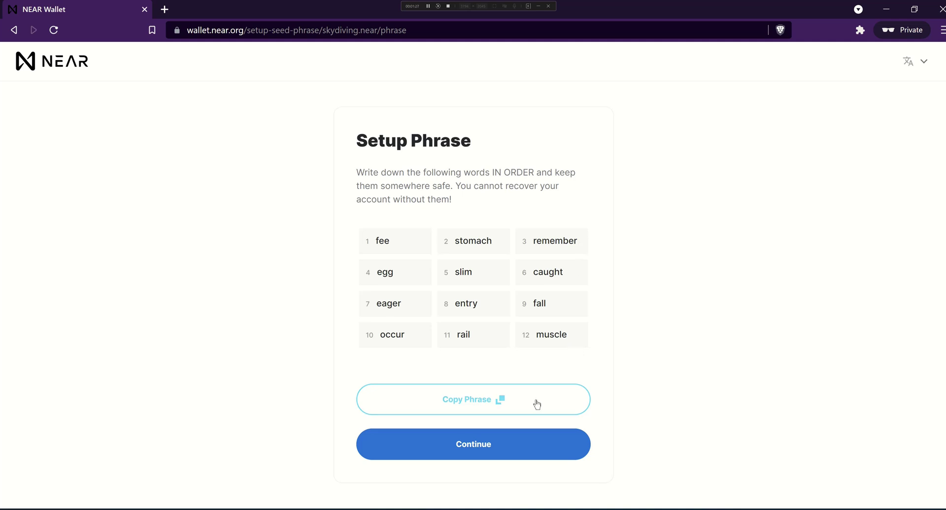
Copy the 12-word recovery phrase and proceed to Verify Phrase
left_click(512, 402)
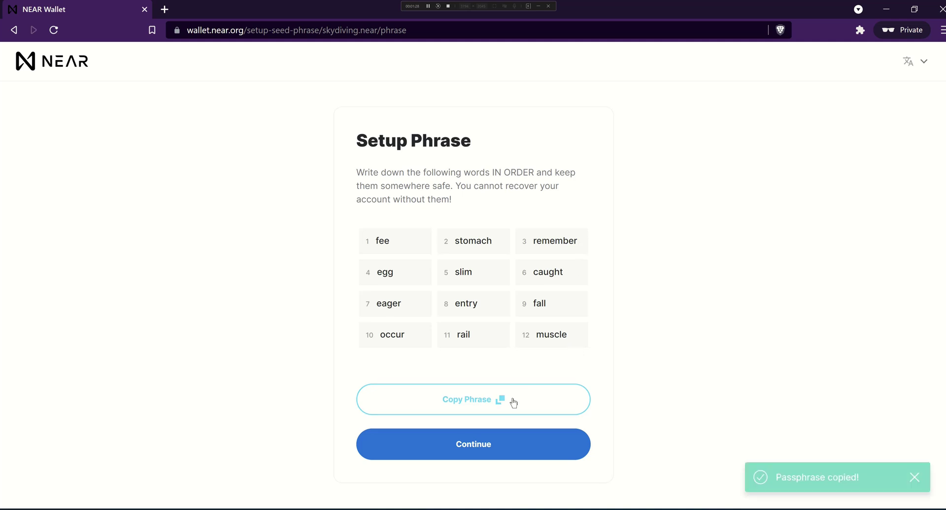
left_click(485, 450)
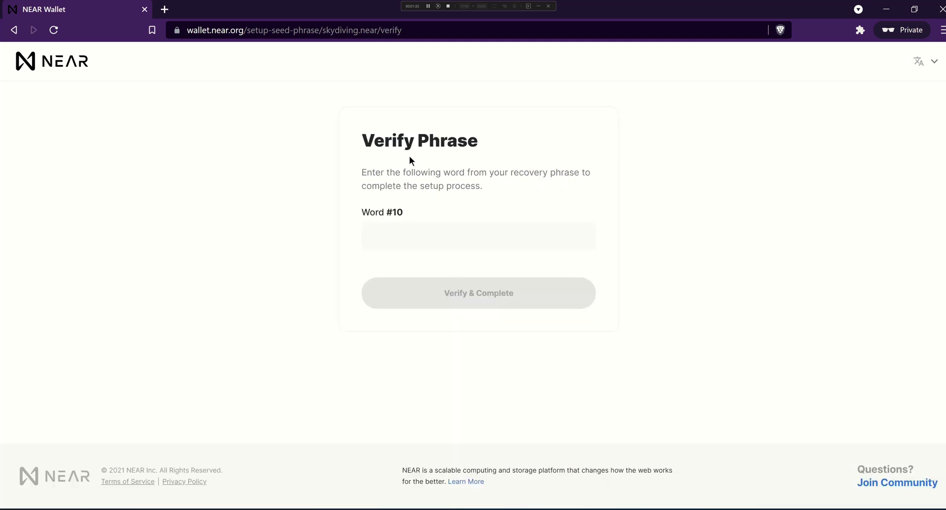
Recheck the recovery words, then enter word #10 and complete phrase verification
left_click(14, 29)
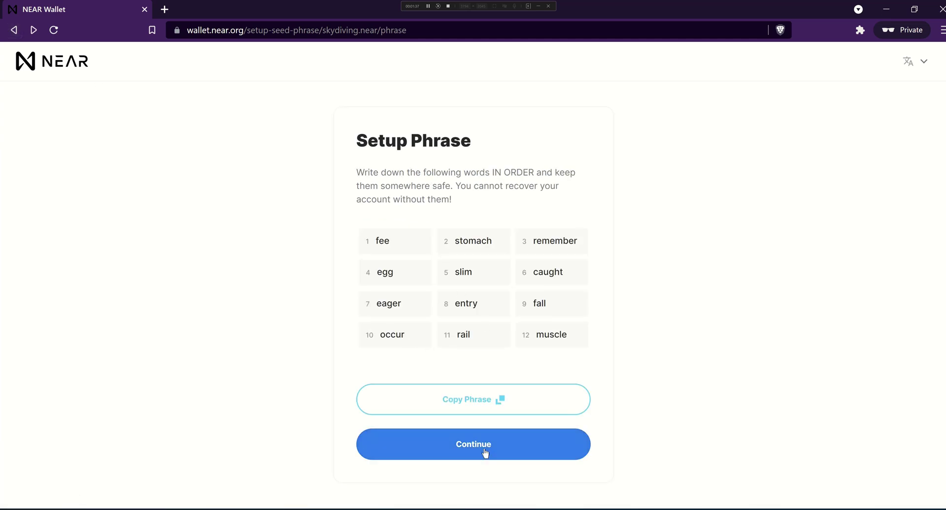
left_click(484, 447)
left_click(402, 231)
type("world")
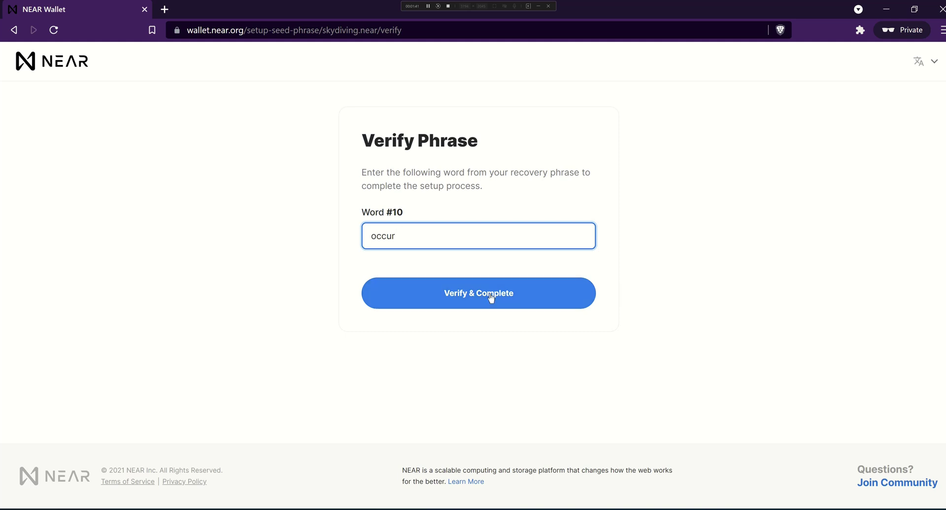
left_click(490, 295)
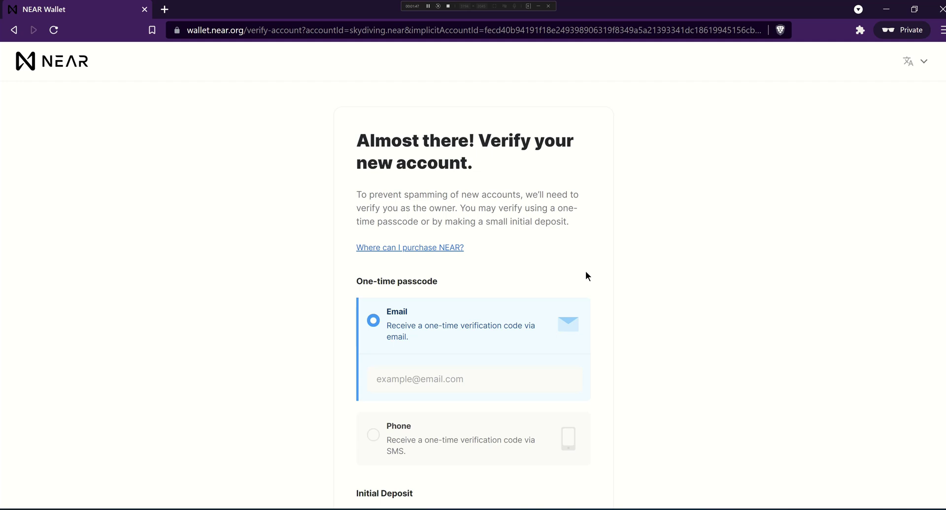
Choose 'Fund with an existing account' for the initial deposit
scroll(586, 272, "down", 1)
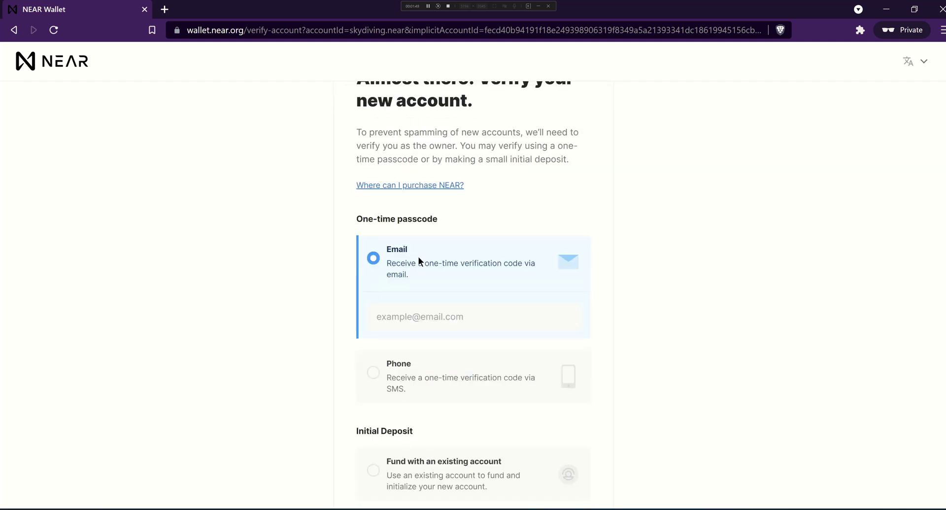
scroll(465, 311, "down", 2)
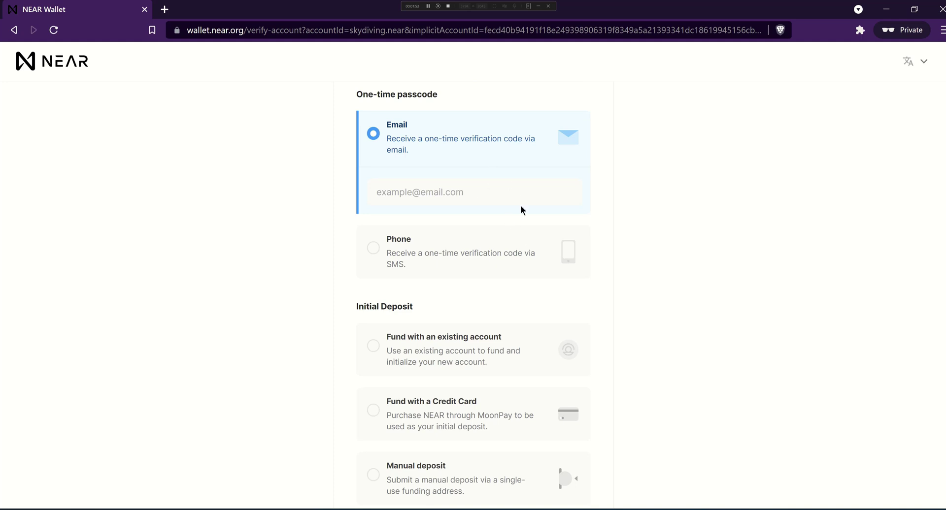
scroll(517, 234, "down", 2)
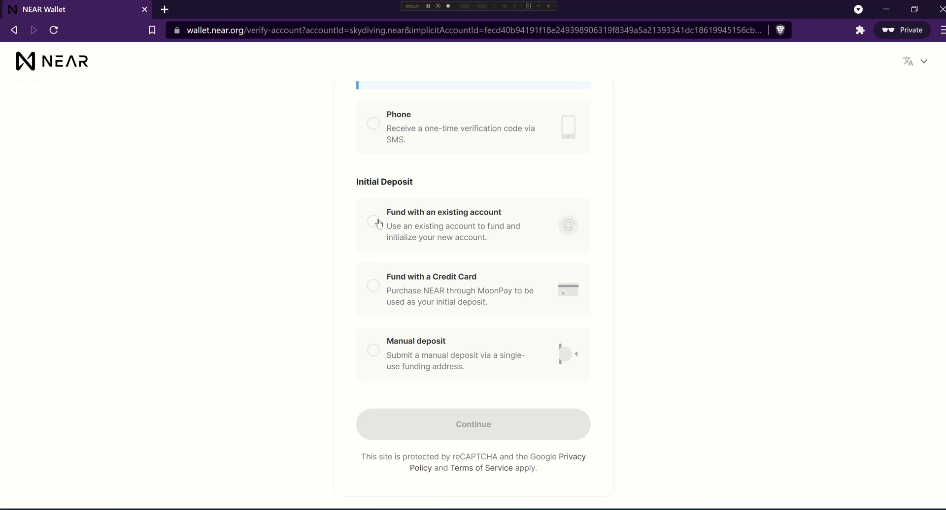
left_click(379, 224)
scroll(376, 221, "down", 1)
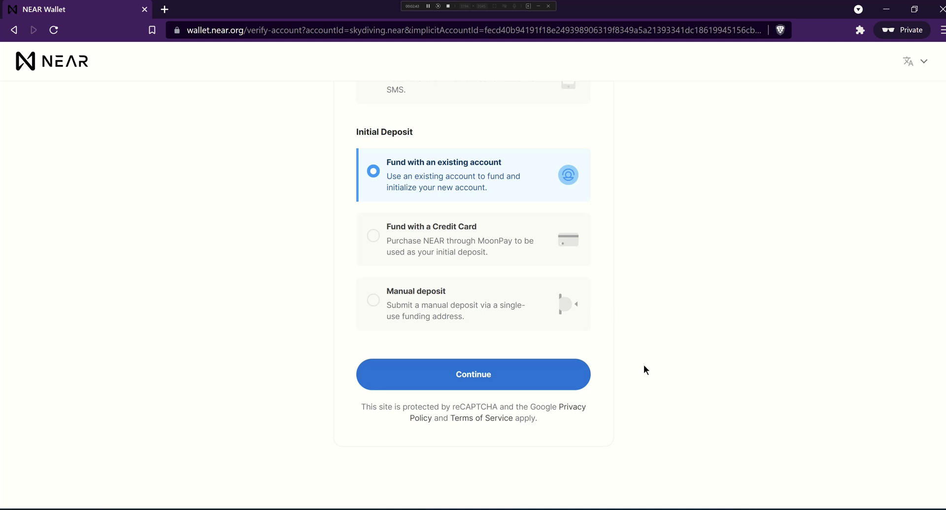
Bring the Catalyst browser window back to the front from the taskbar
mouse_move(399, 509)
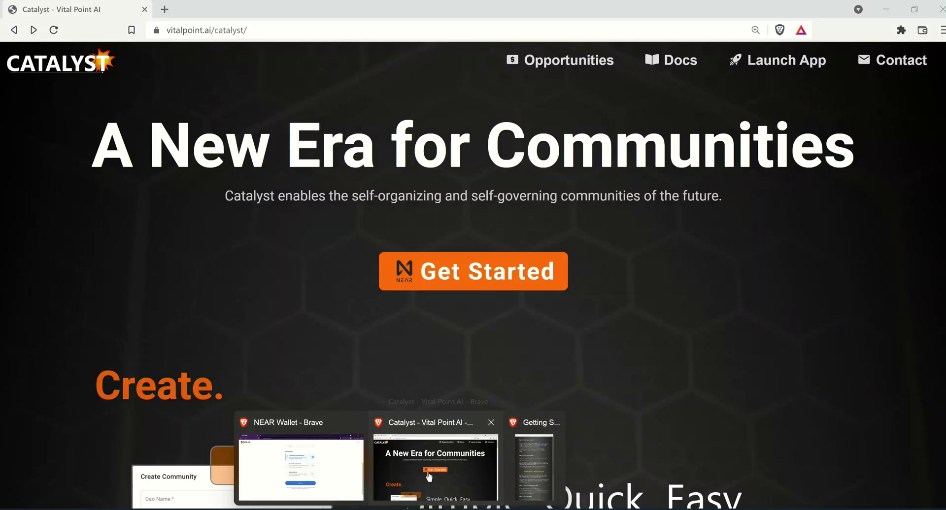
left_click(428, 476)
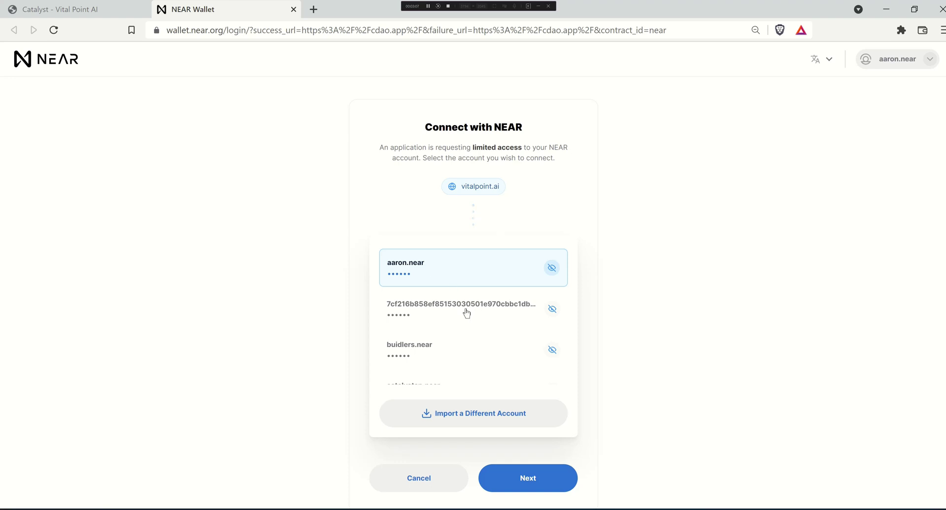
Connect the first saved NEAR account to vitalpoint.ai with limited access
scroll(470, 329, "down", 5)
scroll(470, 331, "up", 5)
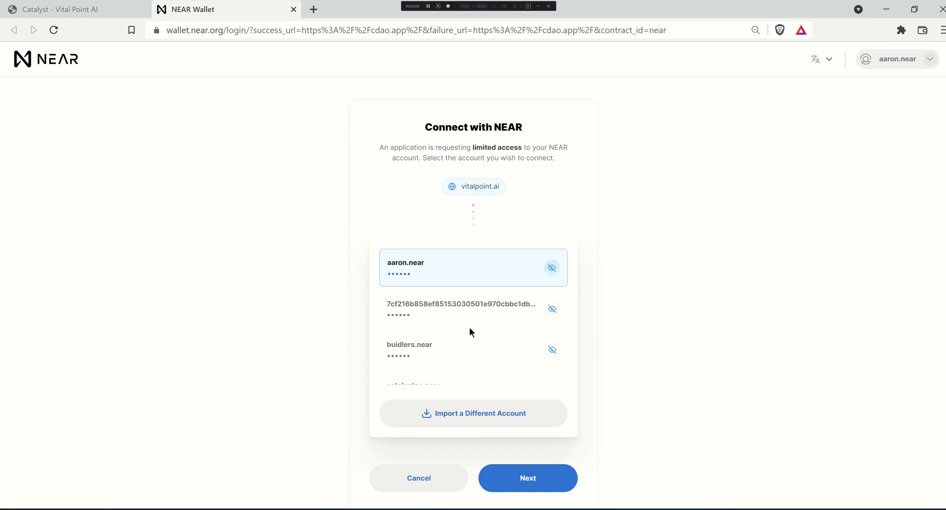
left_click(529, 480)
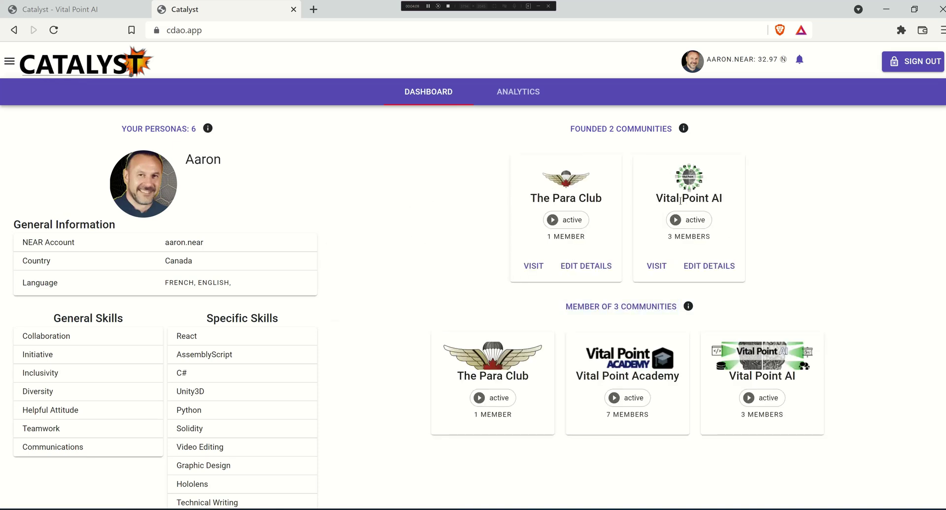
Open the vpointai.cdao.near community page and expand its Submit Proposals menu
left_click(695, 179)
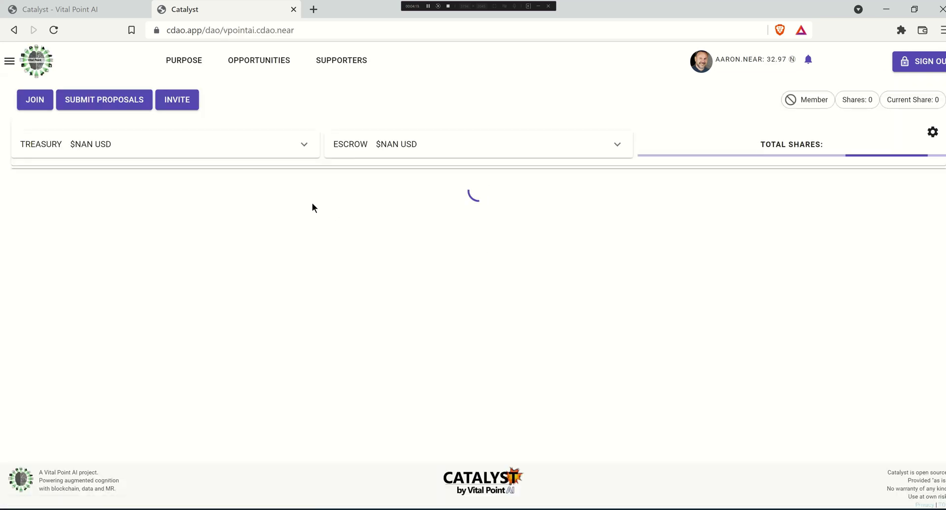
left_click(66, 99)
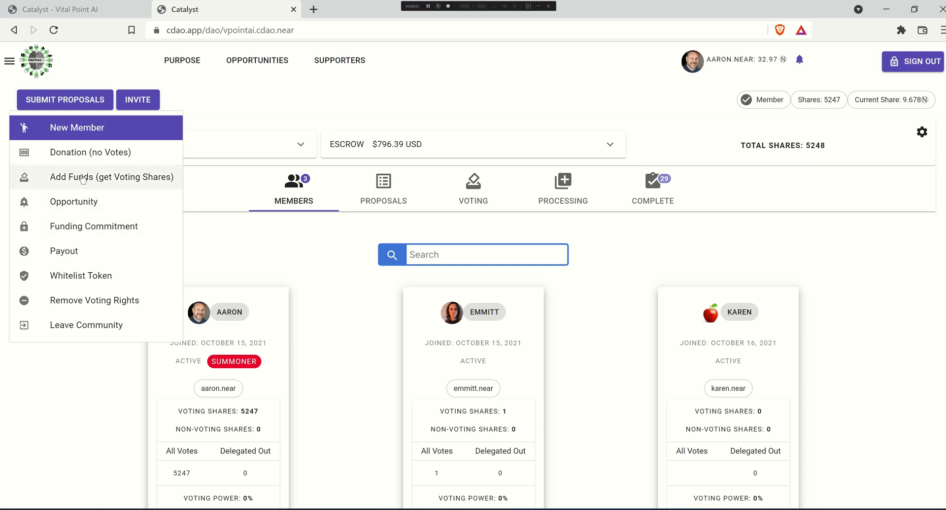
Start an Opportunity proposal, acknowledge the 0.1025 NEAR deposit, and submit it
left_click(79, 202)
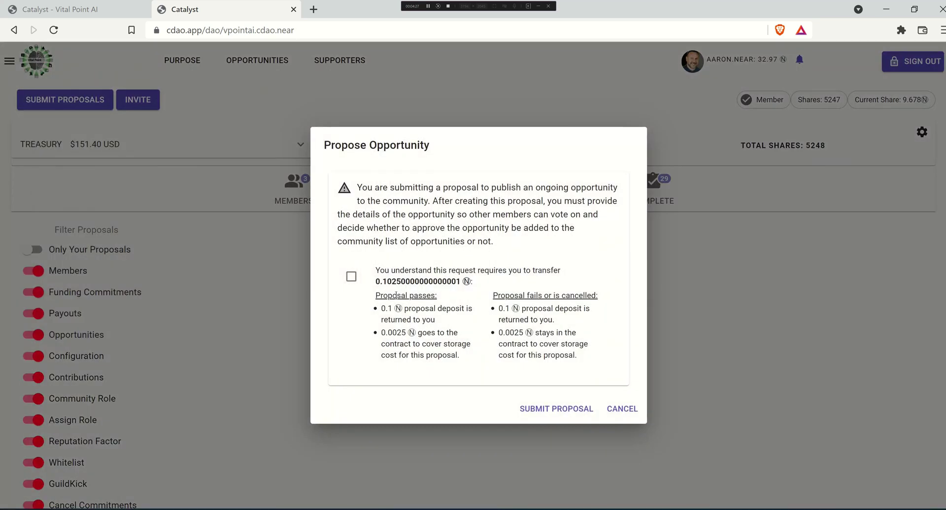
left_click(351, 279)
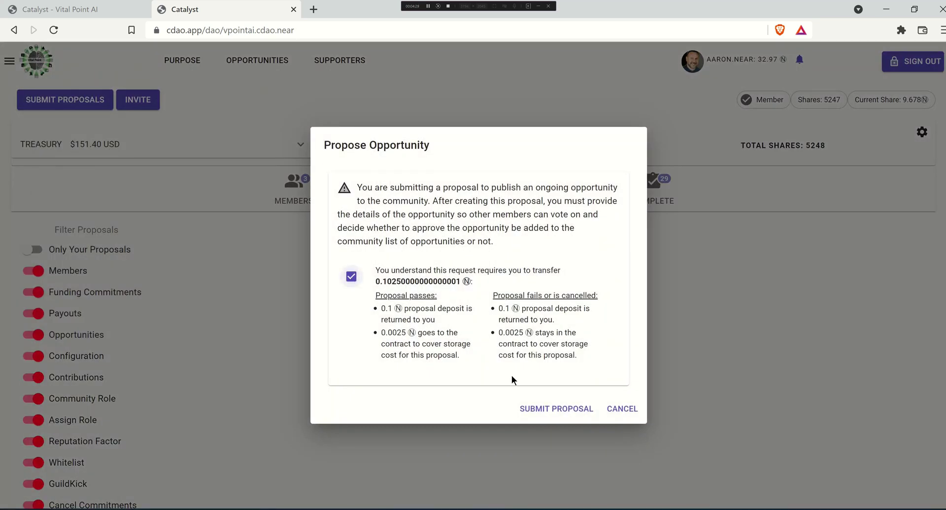
left_click(543, 411)
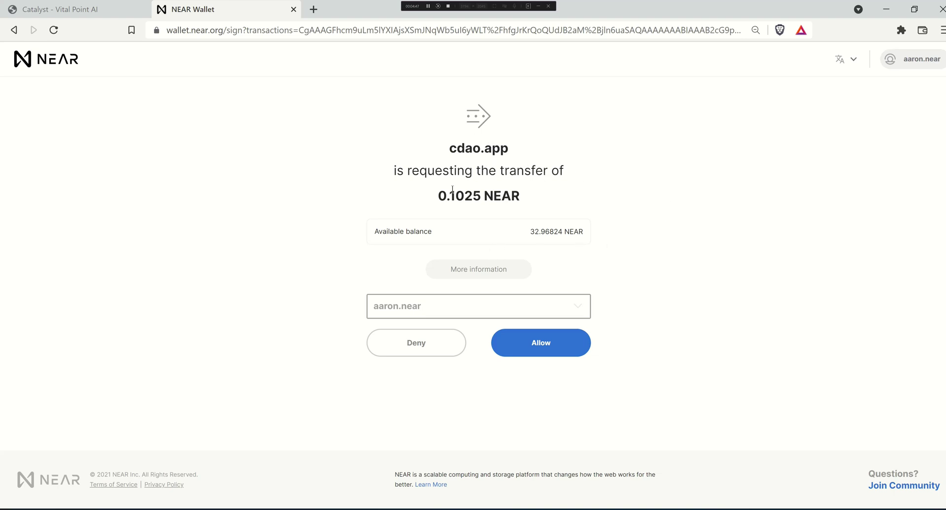
left_click(482, 270)
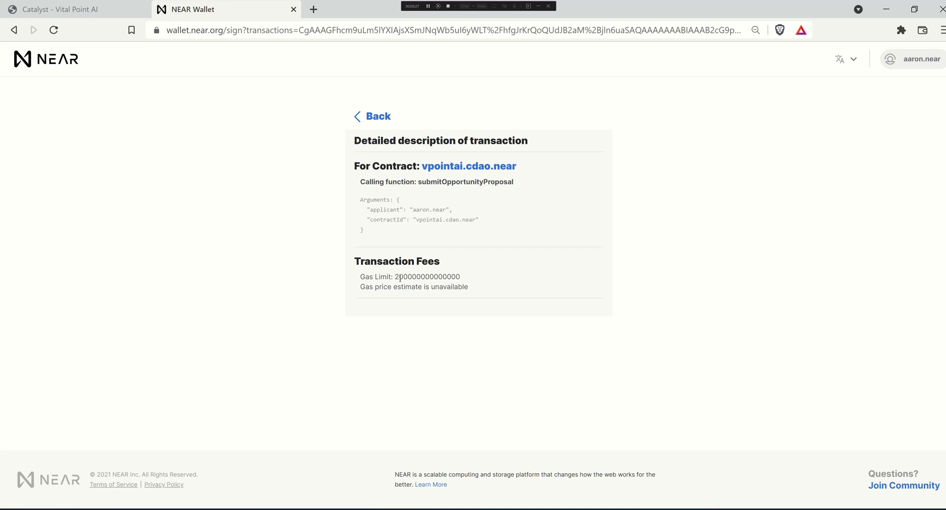
Allow the 0.1025 NEAR transfer, then dismiss the Ledger prompt and block the security key request
left_click(358, 117)
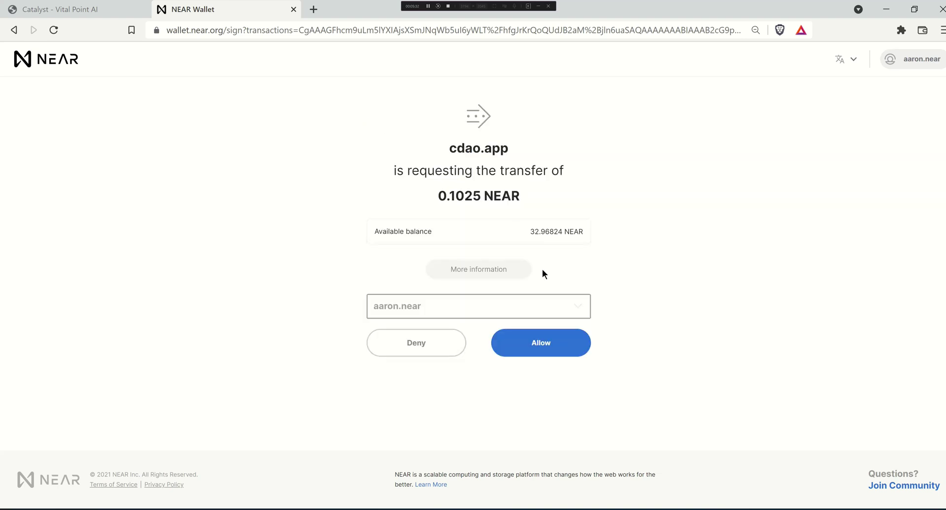
left_click(545, 343)
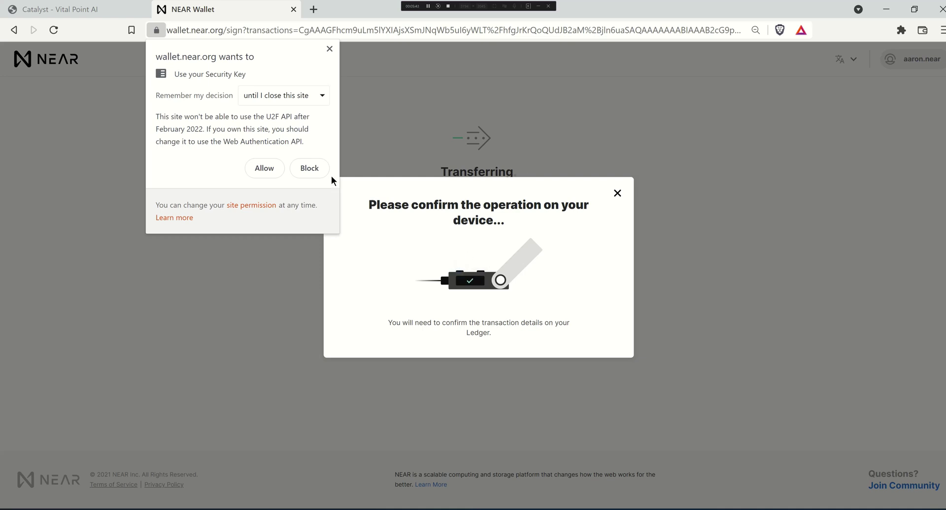
left_click(617, 194)
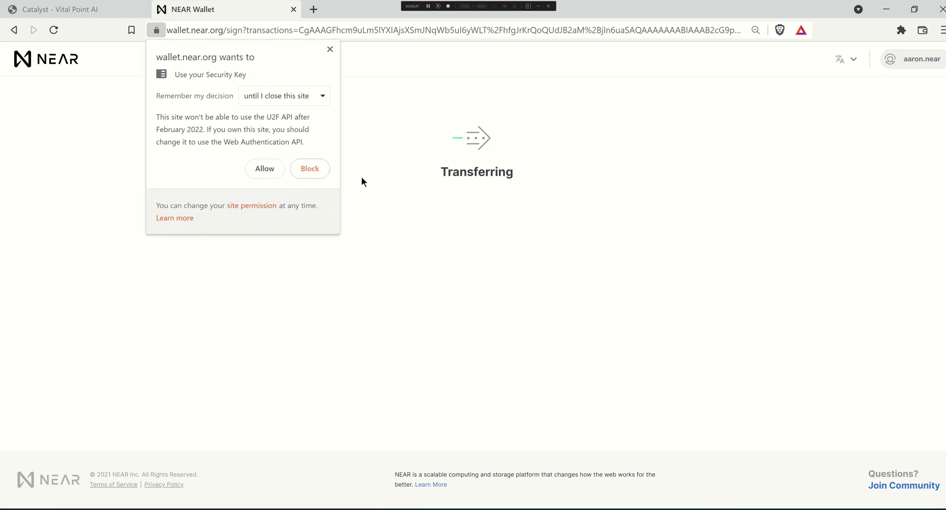
left_click(315, 167)
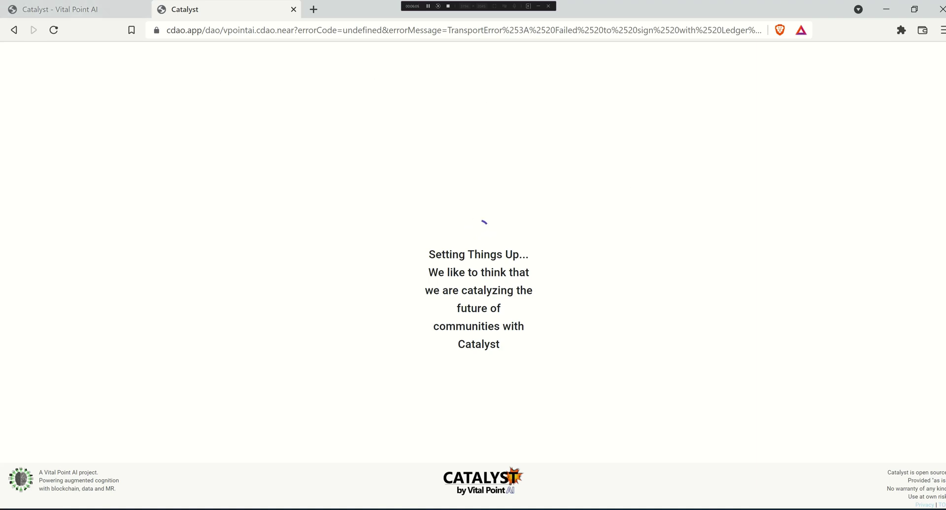
Switch to the NEAR Wallet window showing skydiving.near's verification page, funded from an existing account
mouse_move(400, 509)
left_click(344, 469)
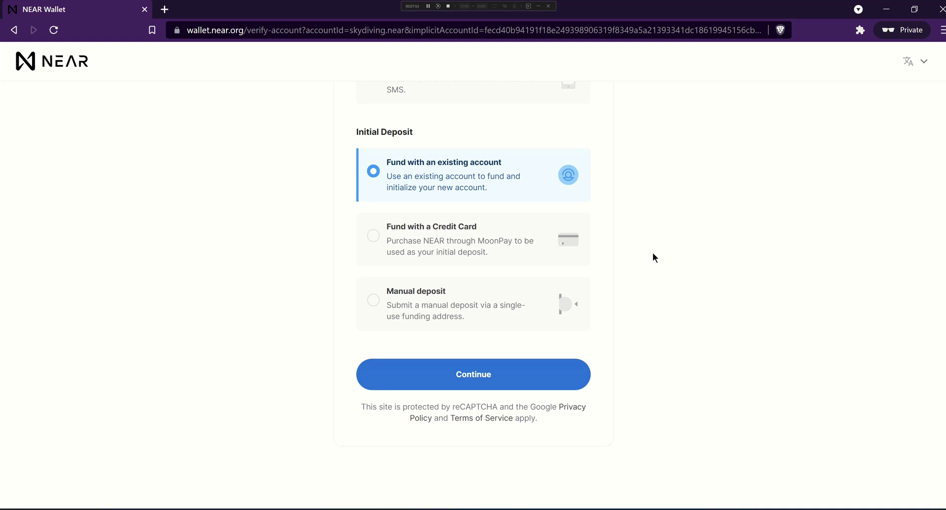
Trim the address bar to wallet.near.org and load the wallet home page
scroll(659, 250, "up", 6)
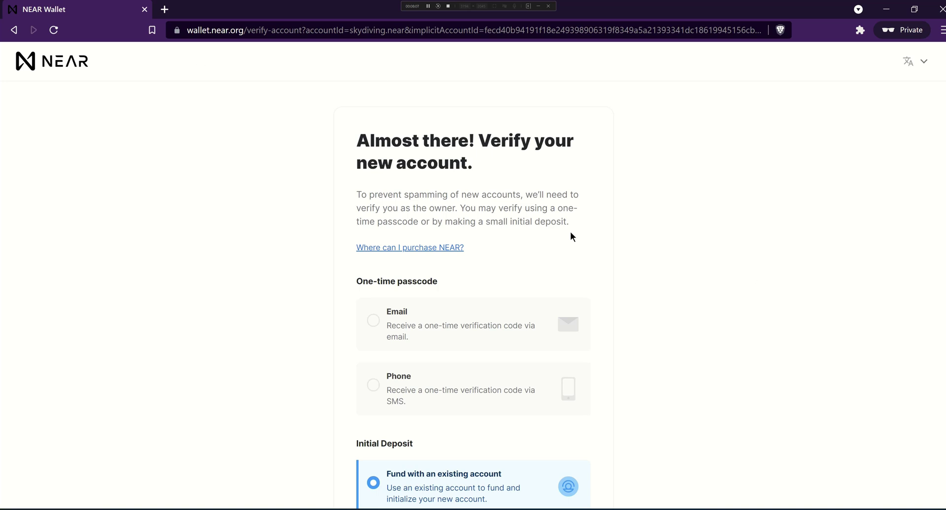
left_click_drag(248, 30, 848, 32)
key("BackSpace")
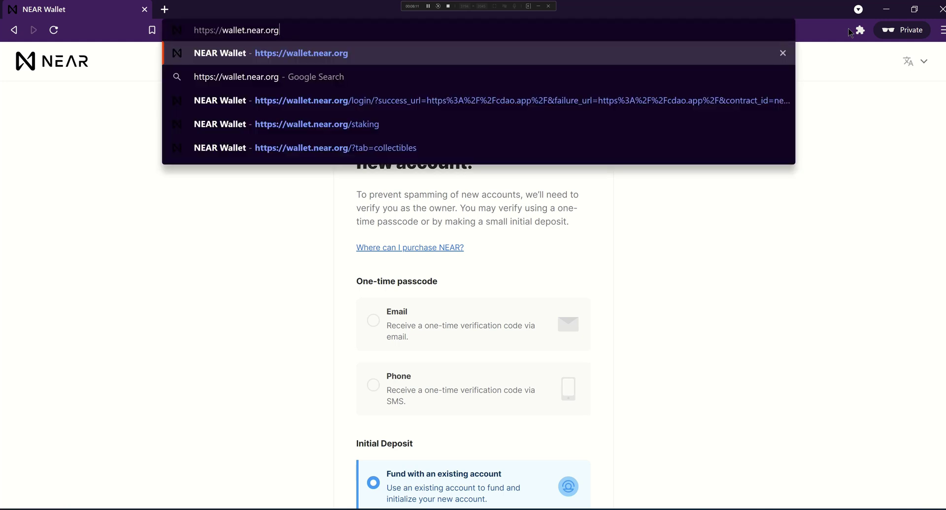
key("Return")
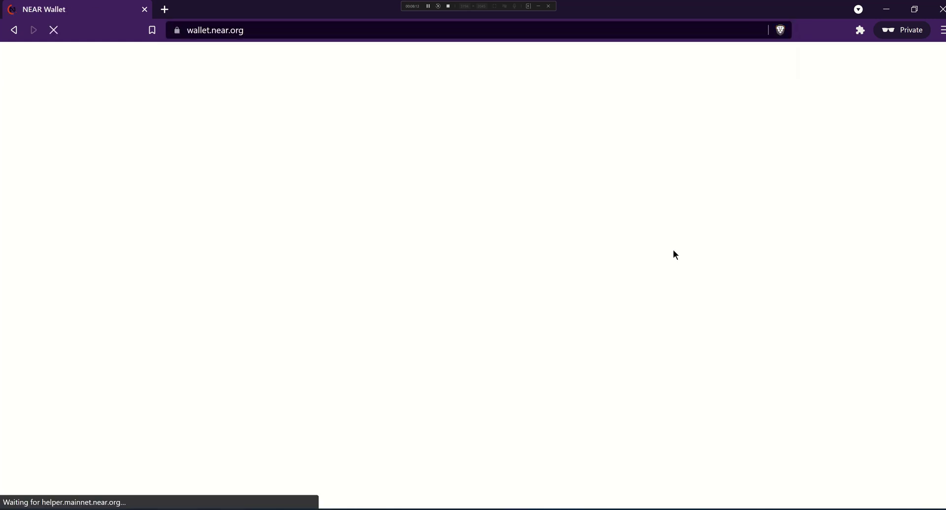